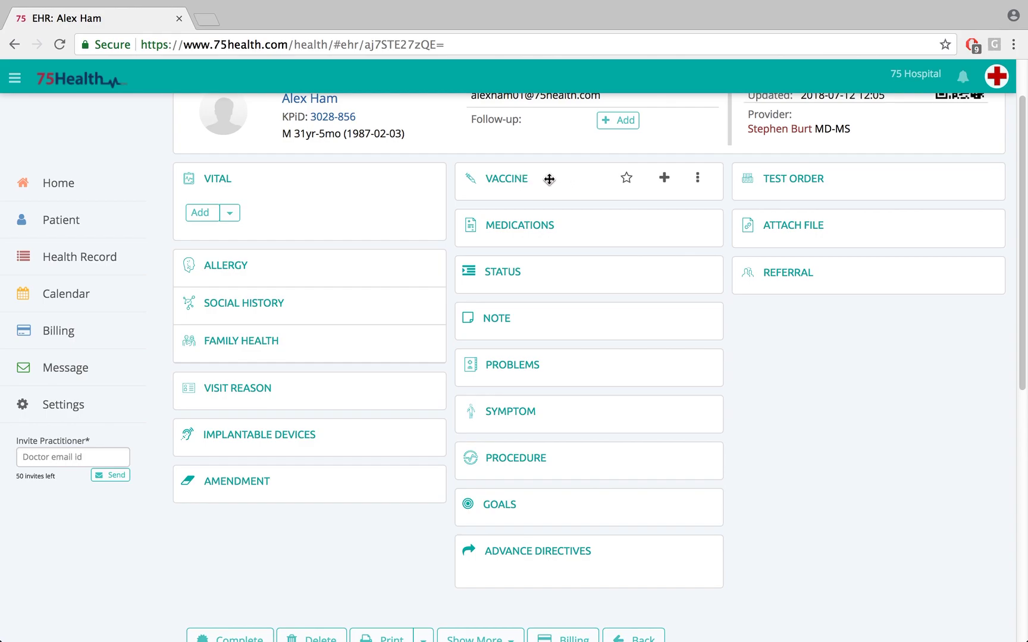
- Add a new vaccine entry with its taken date set to 2018-07-11
{"action": "left_click", "coordinate": [664, 178]}
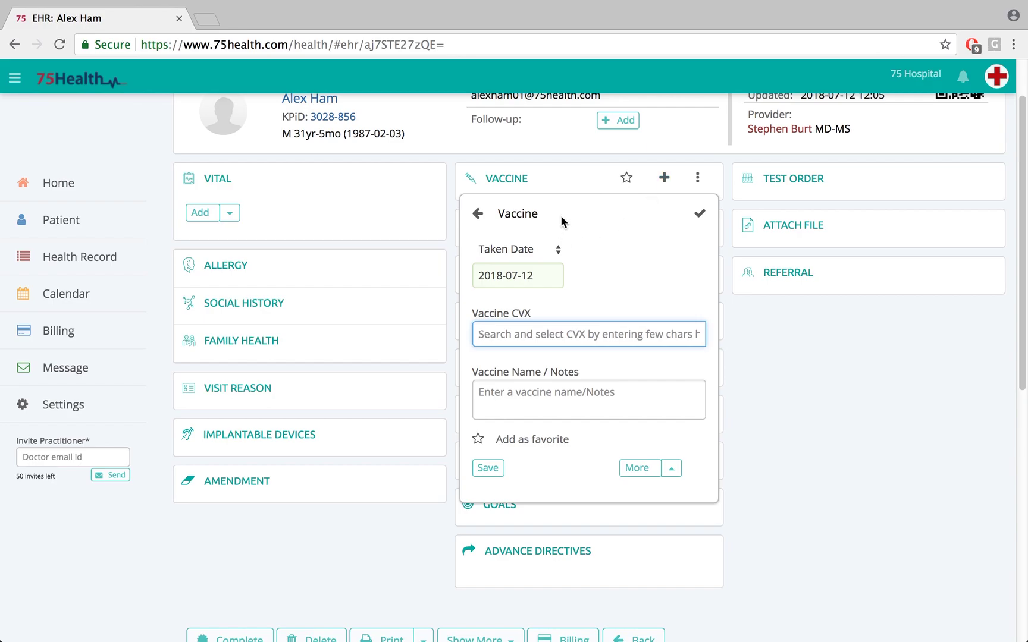
{"action": "left_click", "coordinate": [559, 249]}
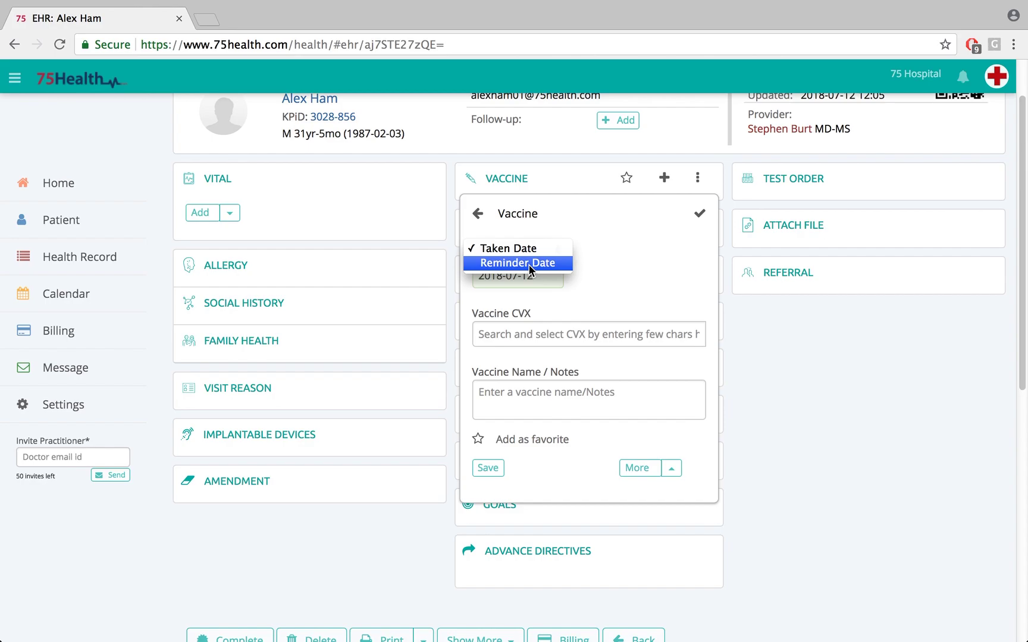
{"action": "left_click", "coordinate": [523, 249]}
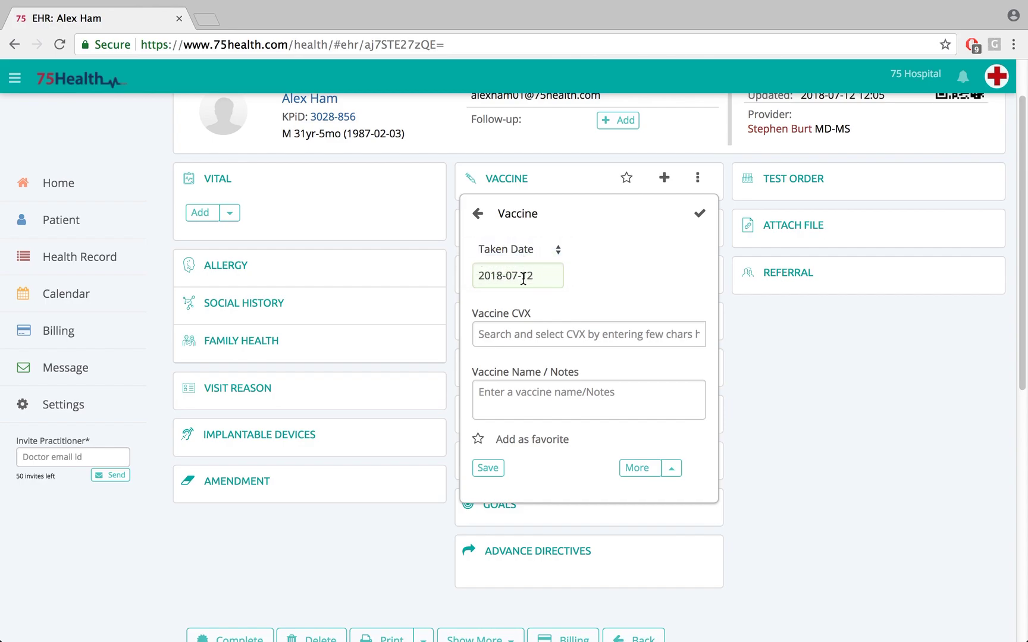
{"action": "left_click", "coordinate": [523, 280]}
{"action": "left_click", "coordinate": [550, 374]}
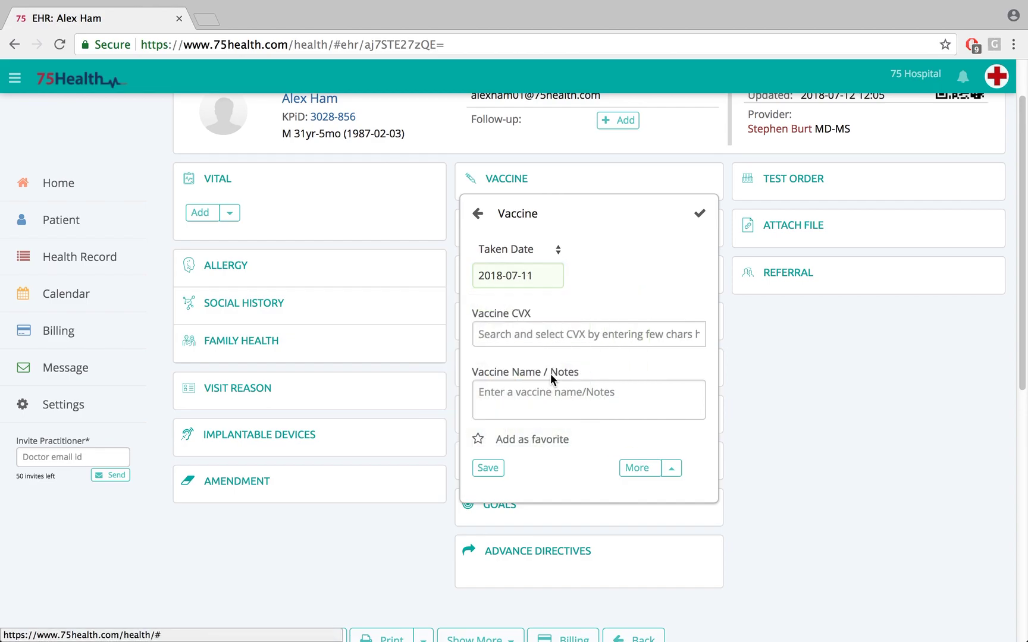
{"action": "left_click", "coordinate": [536, 332]}
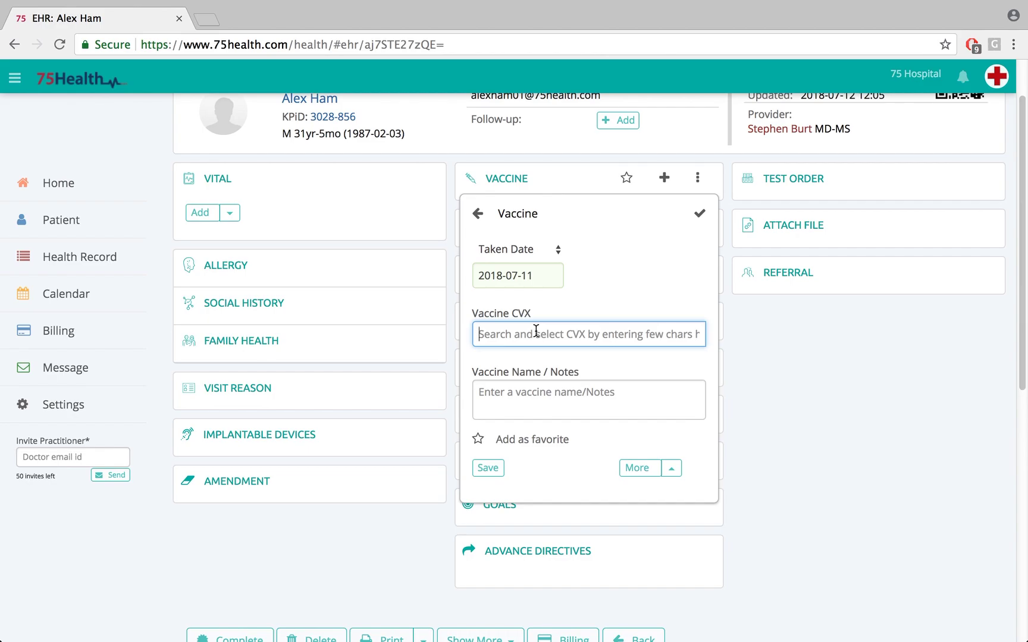
- Choose CVX code 18 (rabies, intramuscular injection) and note 'Rabies prevention' for the entry
{"action": "type", "text": "18"}
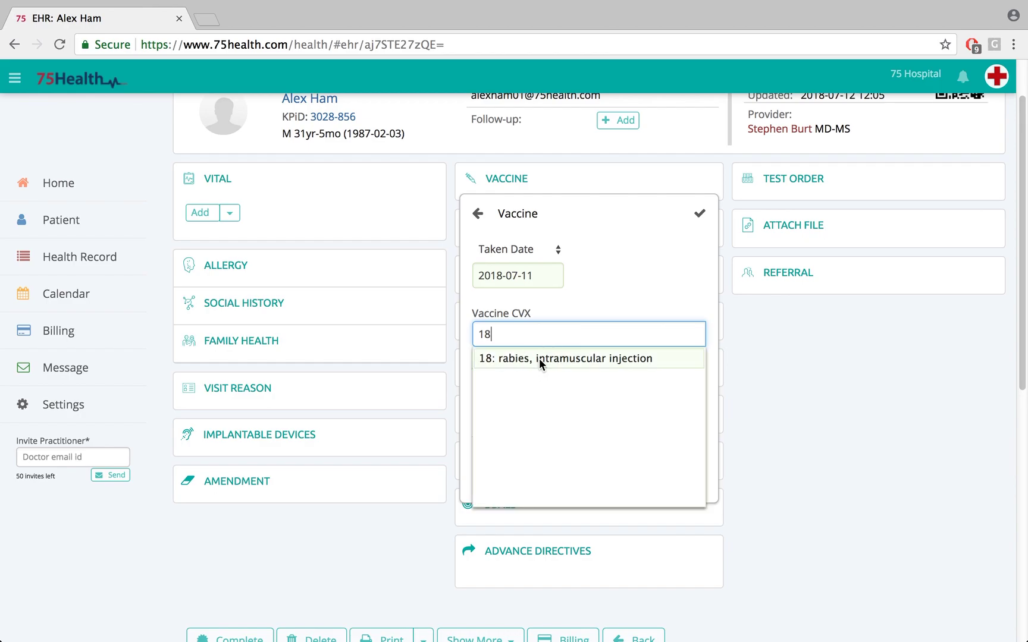
{"action": "left_click", "coordinate": [539, 358]}
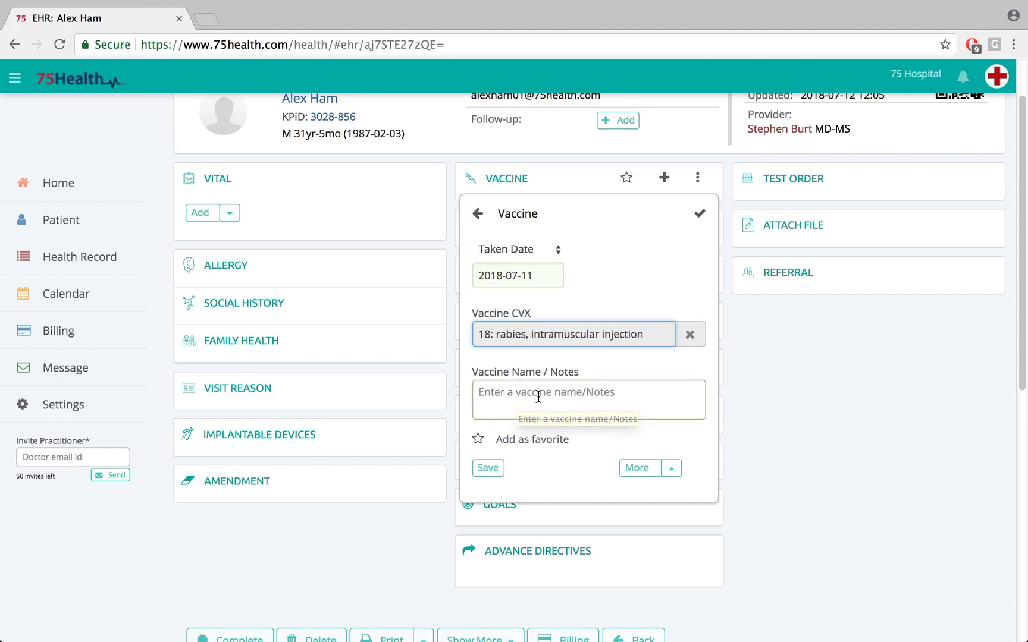
{"action": "left_click", "coordinate": [517, 397]}
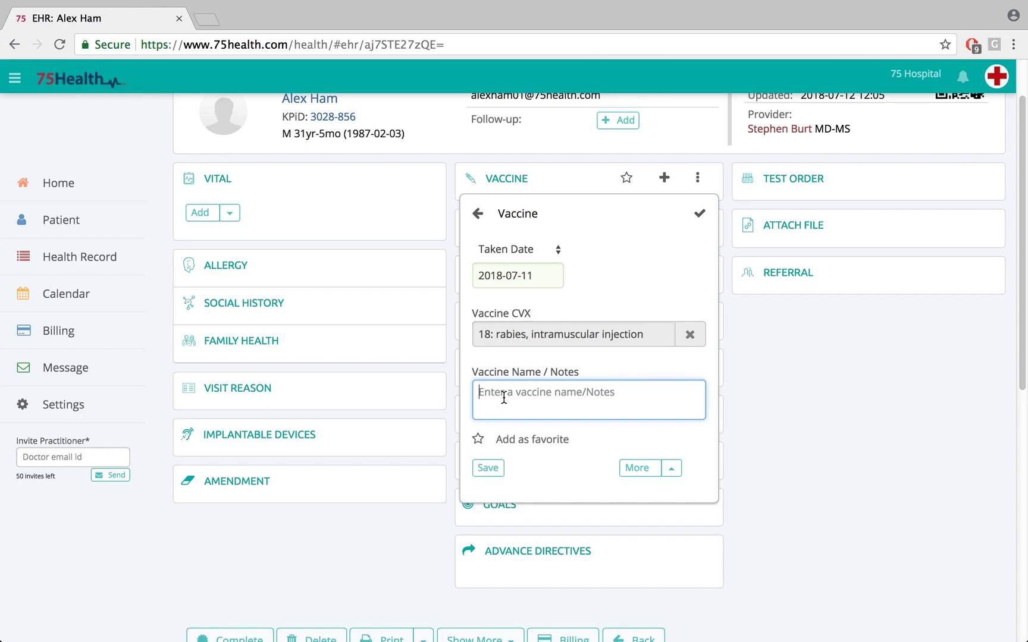
{"action": "type", "text": "Rab"}
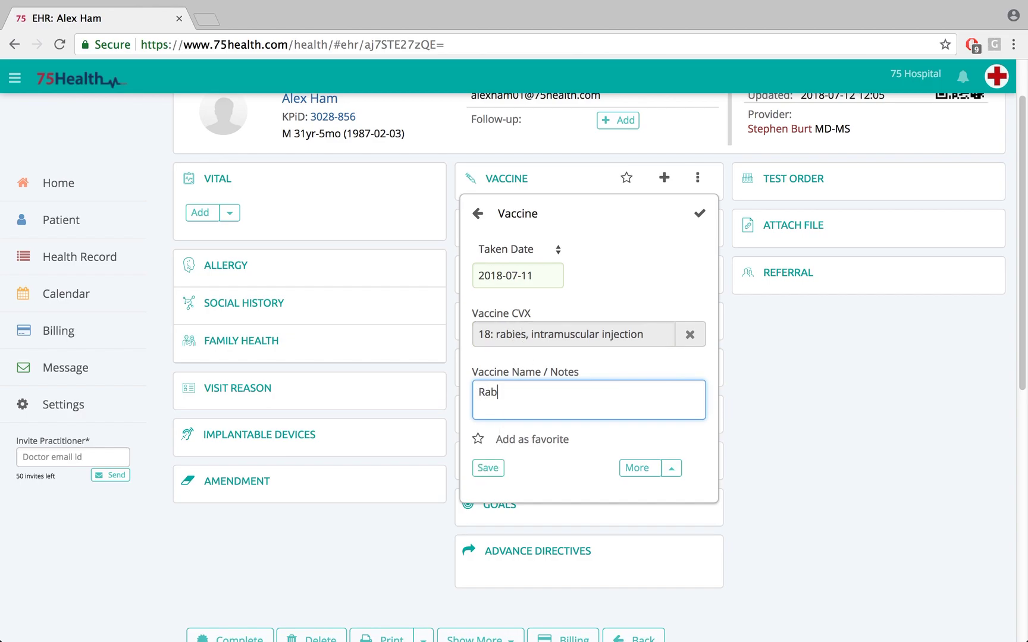
{"action": "type", "text": "ies prevention"}
- Add an Active status field to the rabies entry and star it as a favorite
{"action": "left_click", "coordinate": [619, 460]}
{"action": "left_click", "coordinate": [608, 443]}
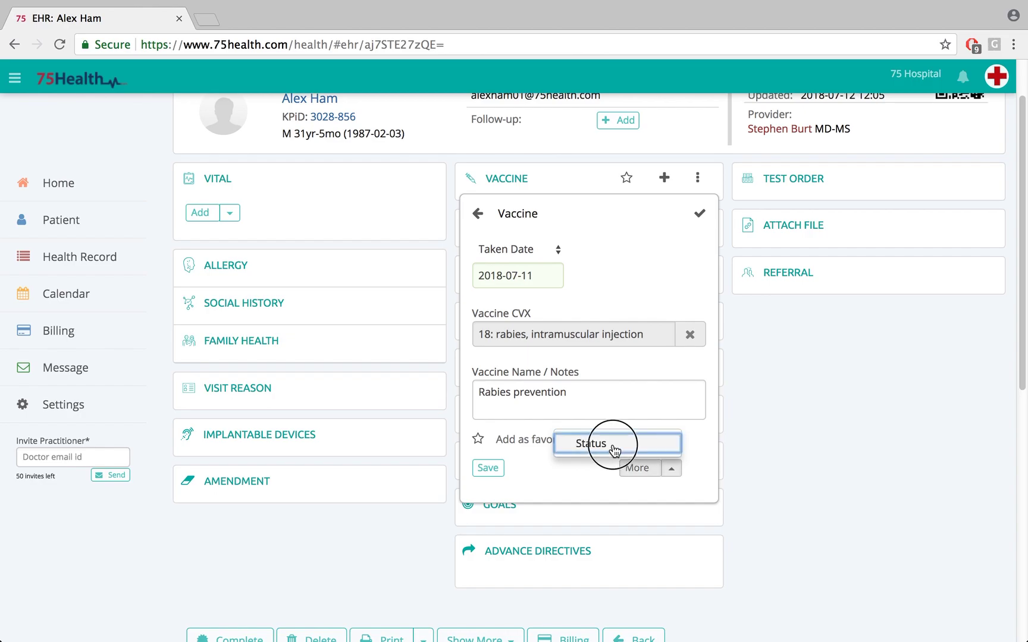
{"action": "left_click", "coordinate": [631, 454]}
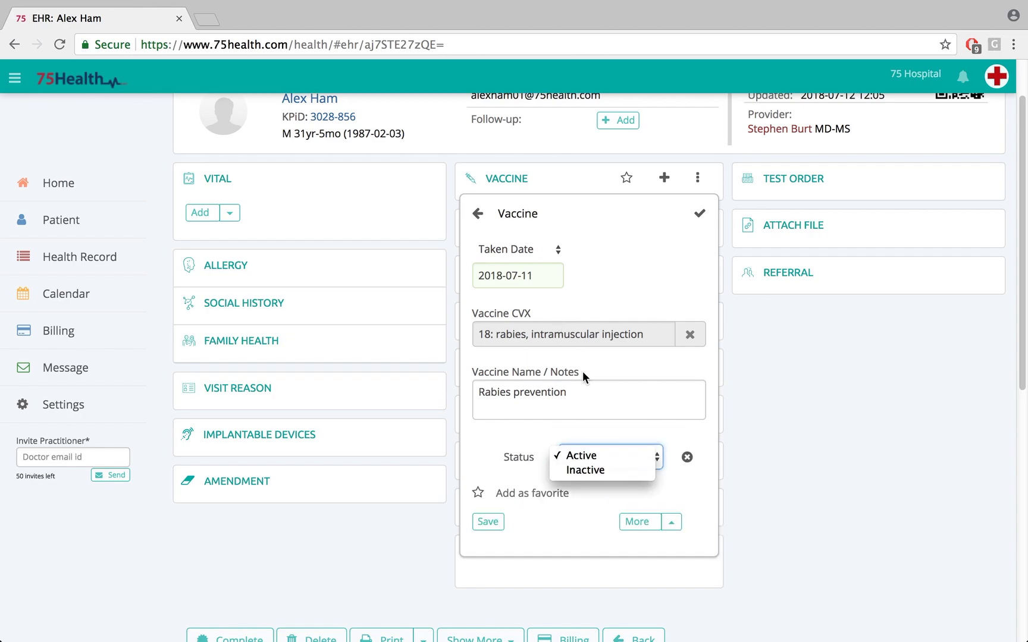
{"action": "left_click", "coordinate": [596, 456]}
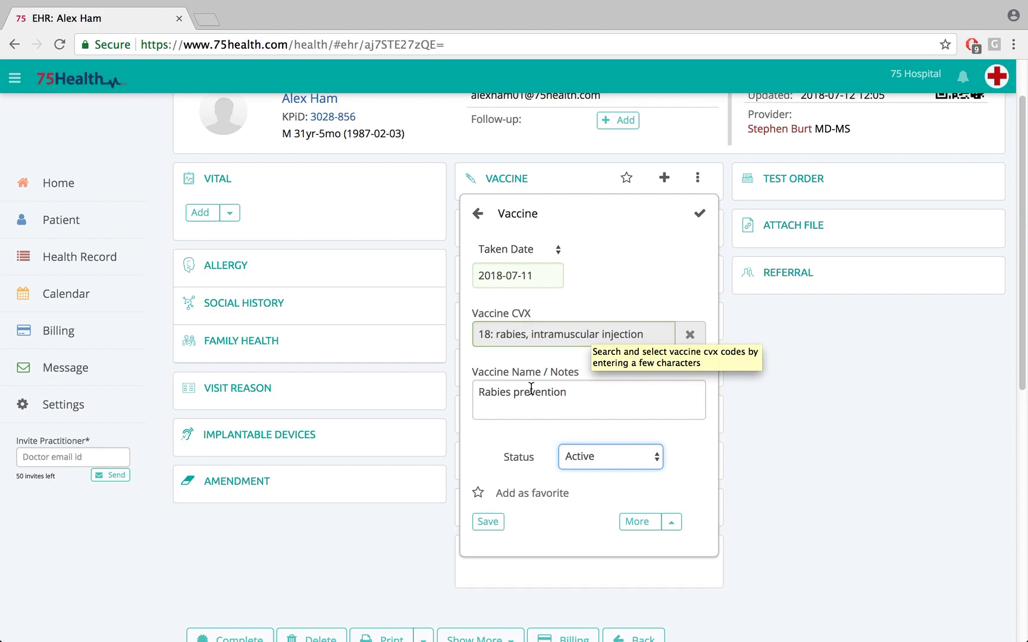
{"action": "left_click", "coordinate": [478, 494]}
{"action": "left_click", "coordinate": [518, 531]}
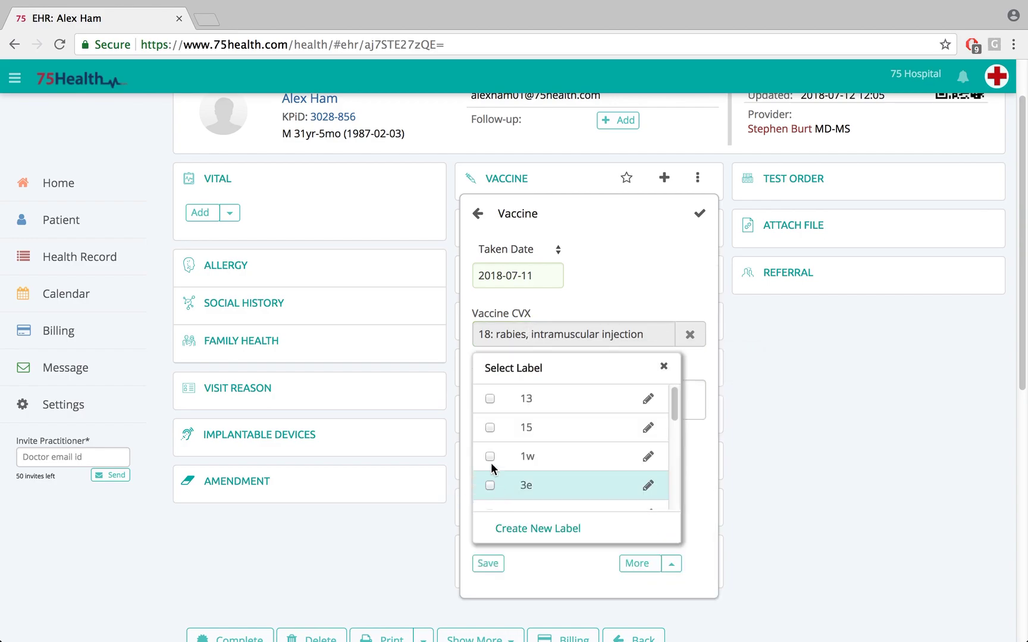
- Tick labels 13 and 15 and create one more new label for the rabies entry
{"action": "left_click", "coordinate": [490, 400]}
{"action": "left_click", "coordinate": [490, 428]}
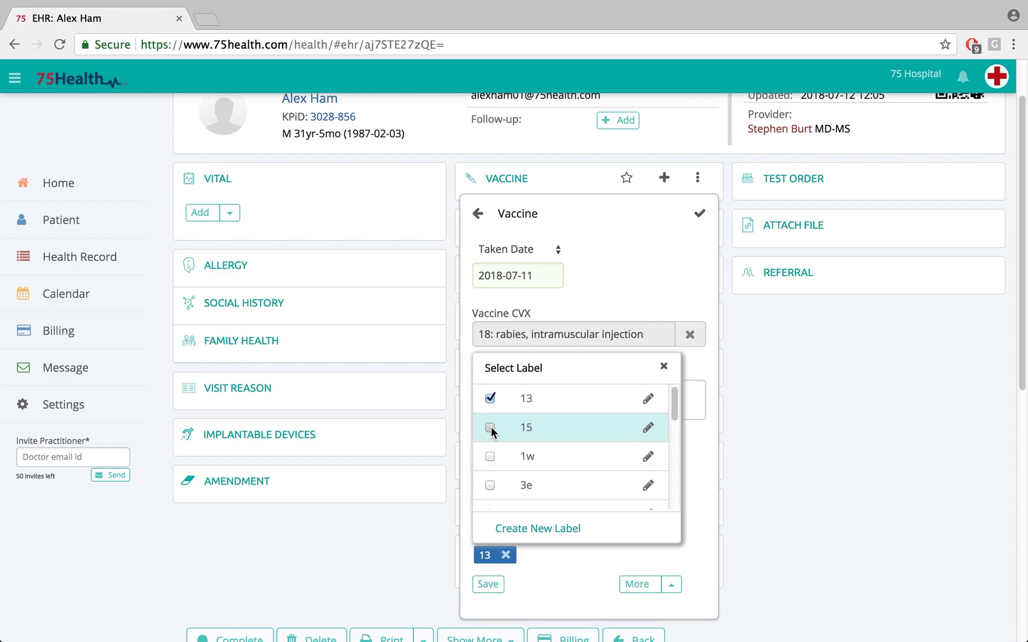
{"action": "left_click", "coordinate": [559, 528]}
{"action": "type", "text": "ag"}
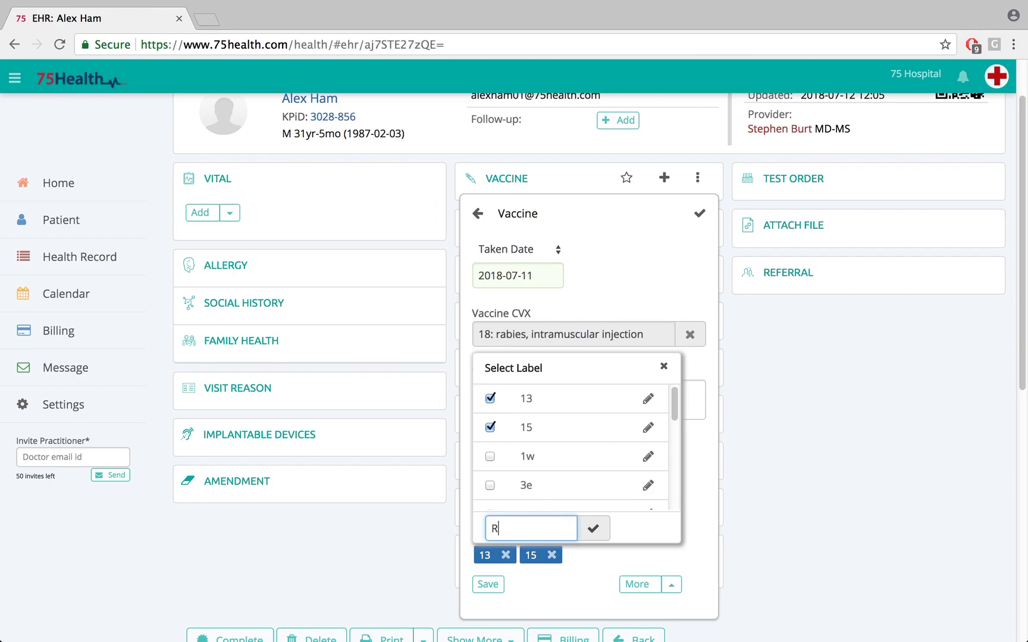
{"action": "left_click", "coordinate": [595, 529]}
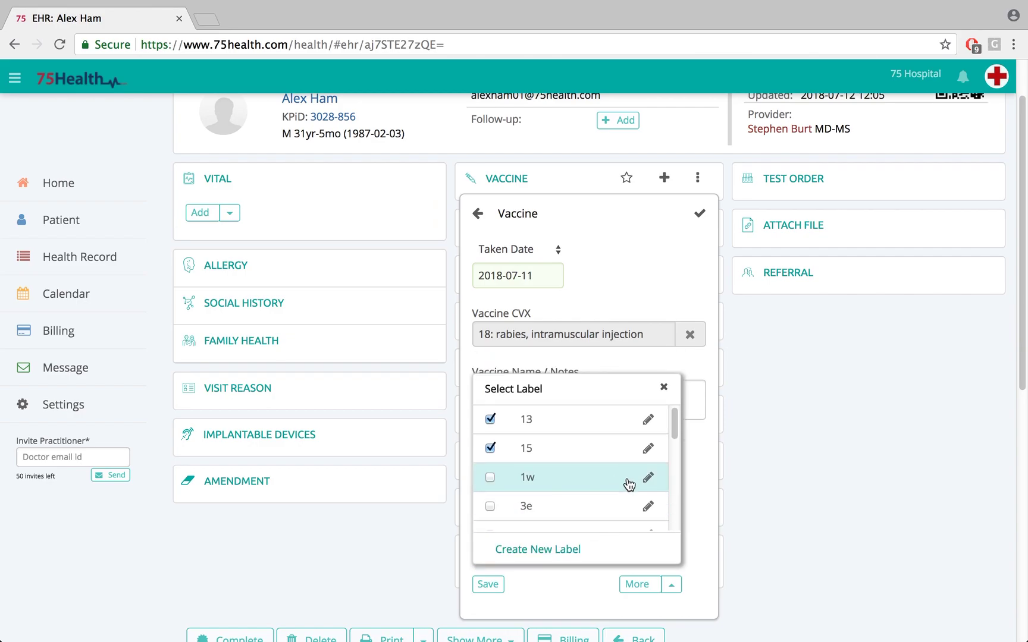
{"action": "left_click", "coordinate": [663, 387]}
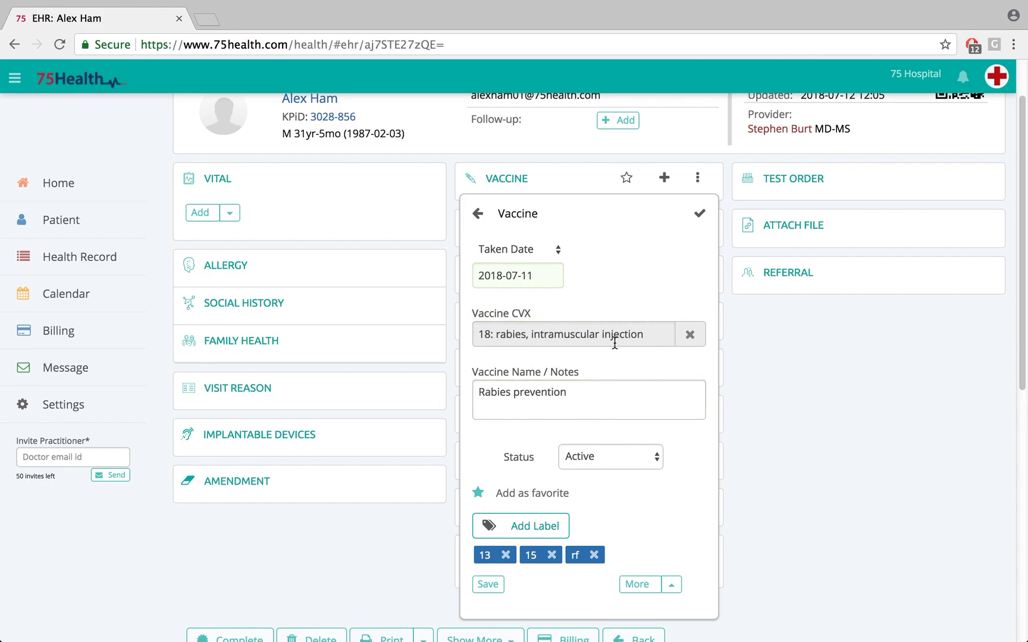
- Save the rabies vaccine entry and display the past-taken and favorite vaccine panels
{"action": "left_click", "coordinate": [489, 585]}
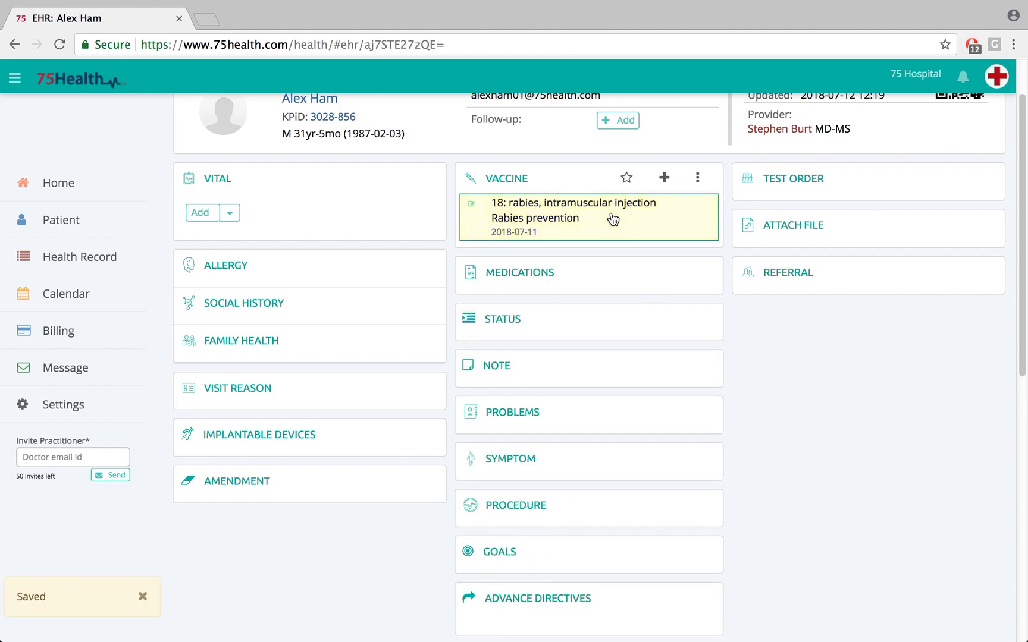
{"action": "left_click", "coordinate": [624, 181]}
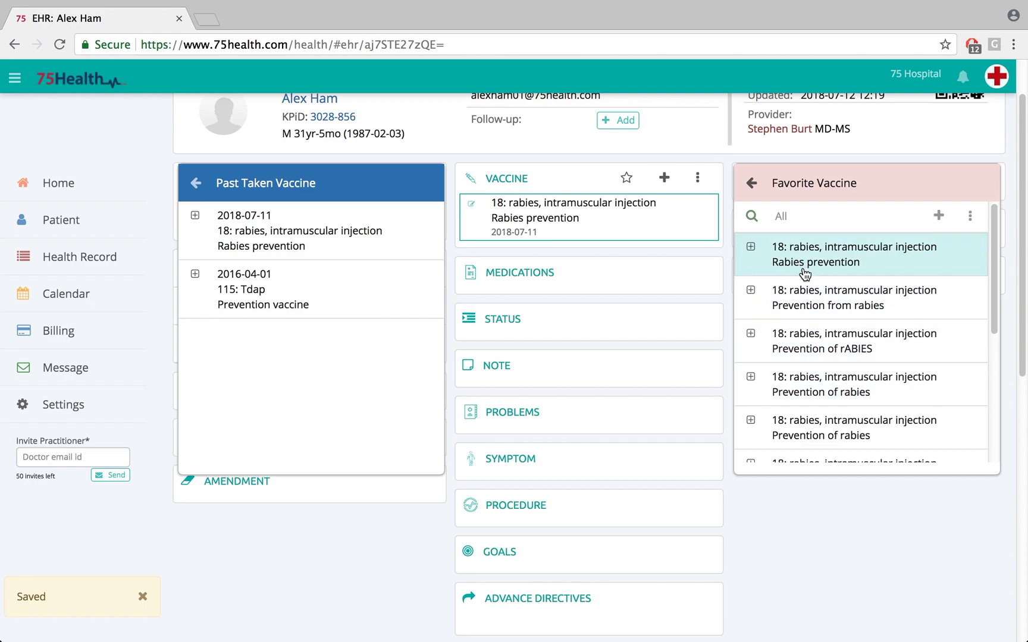
- Filter favorites by label 13 and add the rabies vaccine as a 2018-07-12 entry
{"action": "left_click", "coordinate": [970, 223]}
{"action": "left_click", "coordinate": [905, 280]}
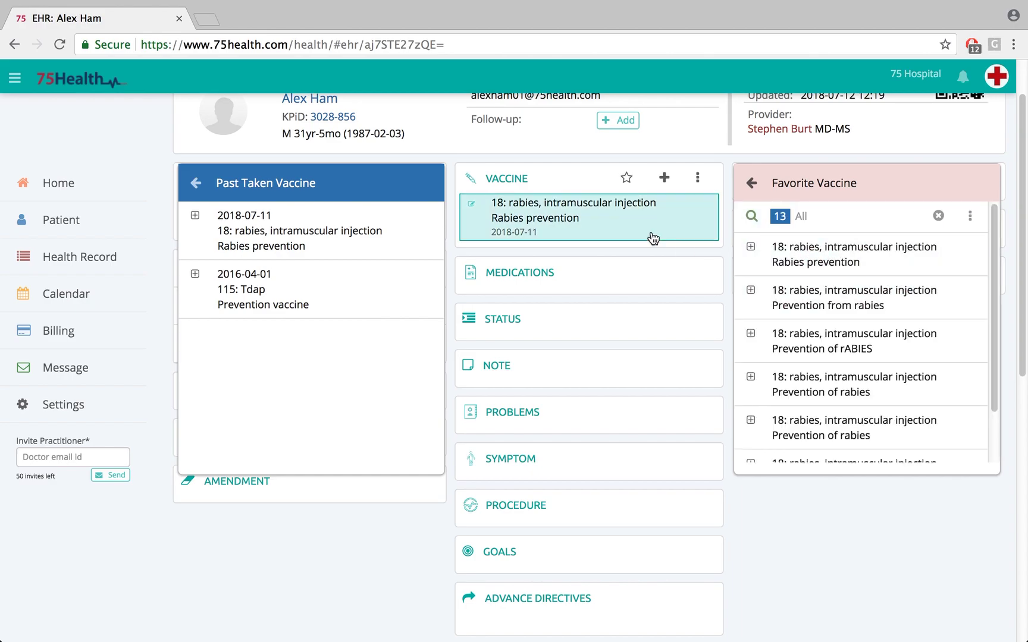
{"action": "left_click", "coordinate": [750, 247]}
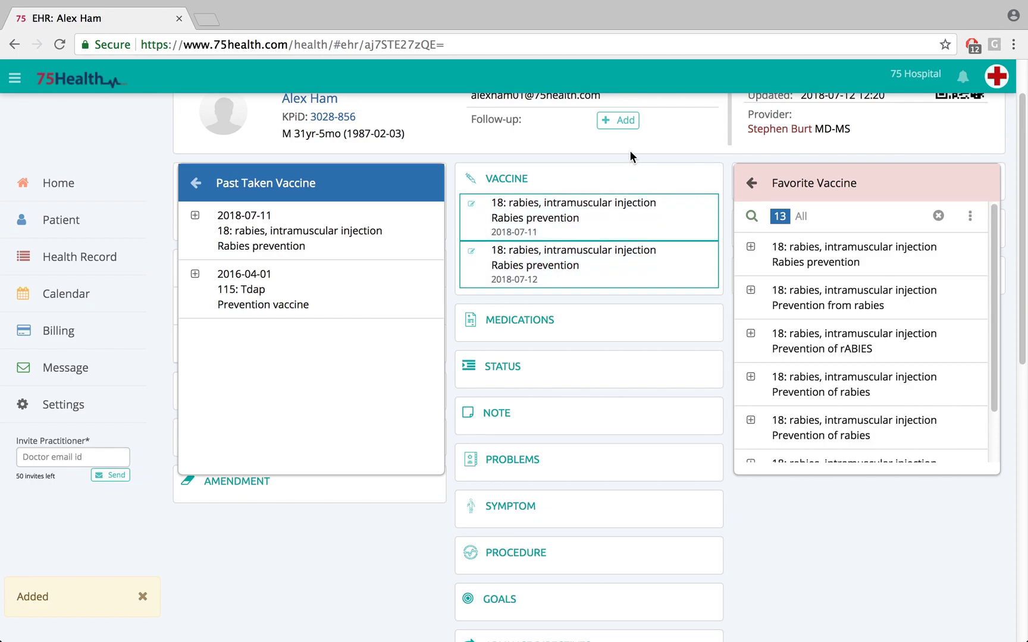
{"action": "left_click", "coordinate": [630, 153]}
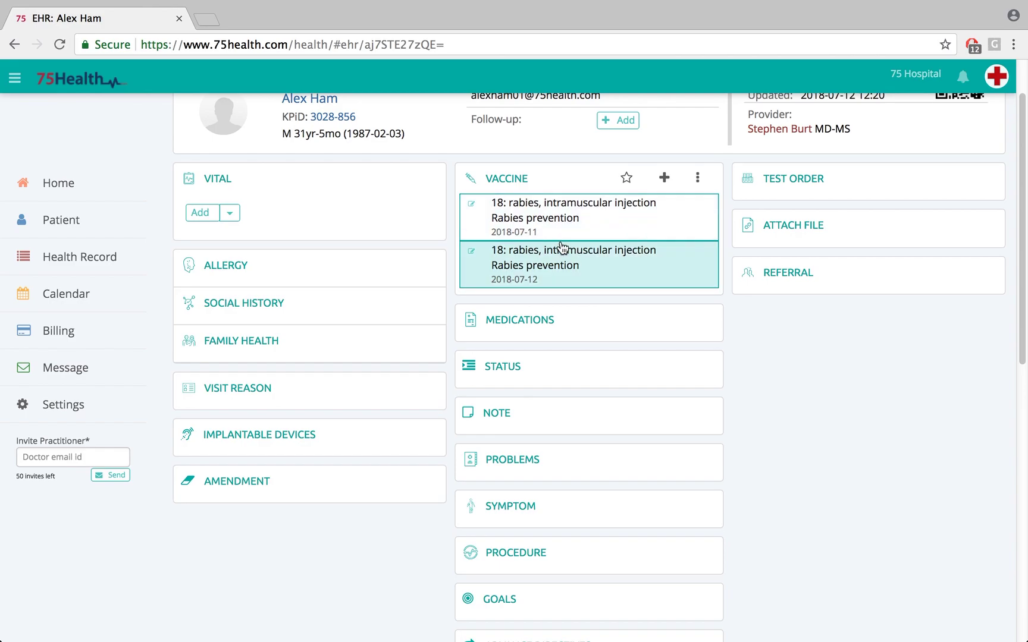
- Change the first rabies entry's date to a reminder dated 2018-07-26 and save it
{"action": "left_click", "coordinate": [566, 221]}
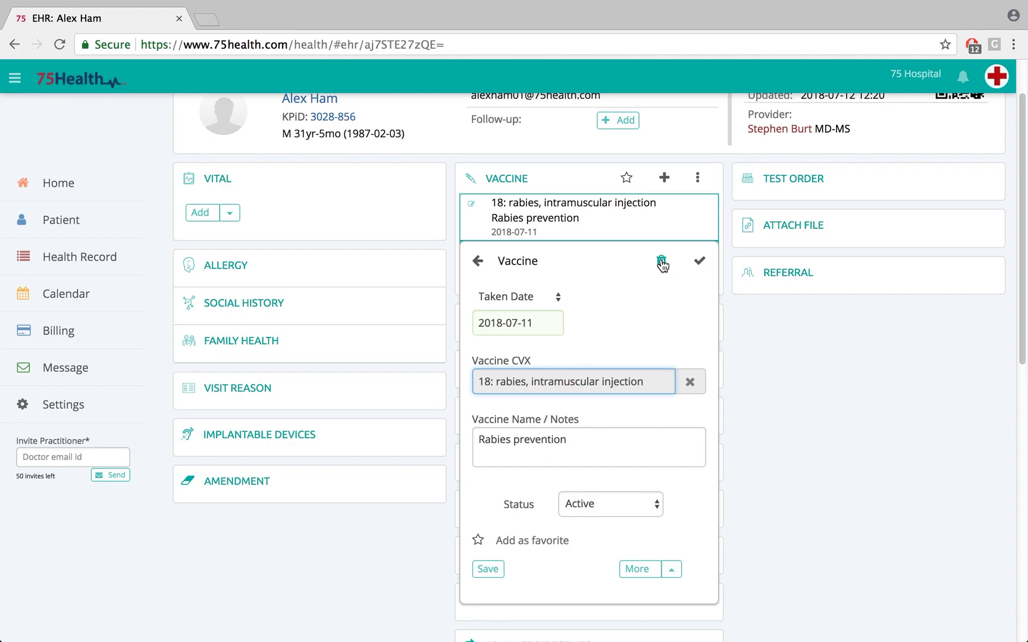
{"action": "left_click", "coordinate": [559, 298]}
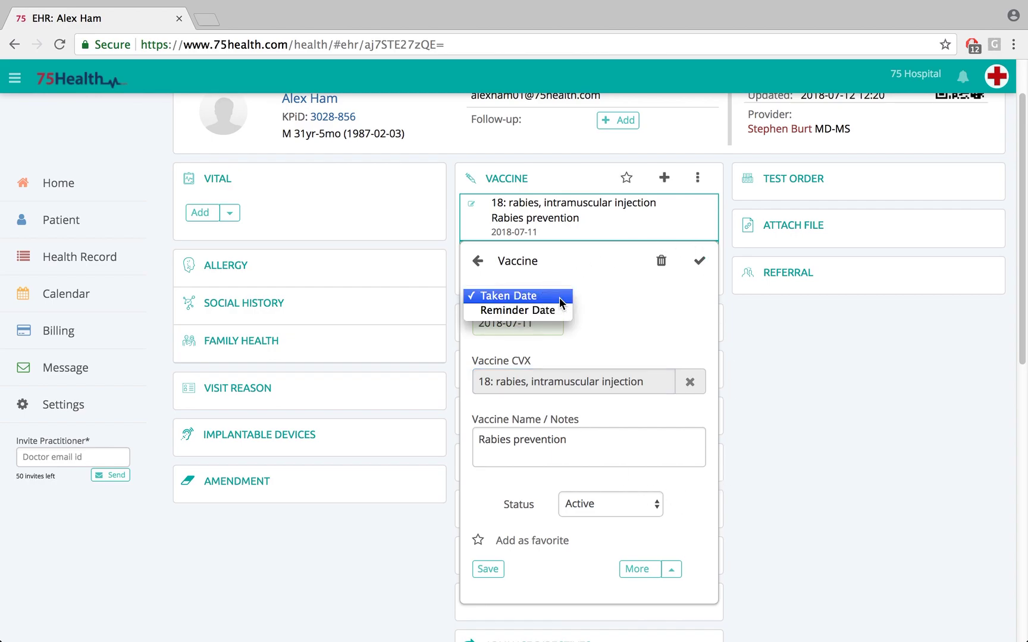
{"action": "left_click", "coordinate": [546, 307]}
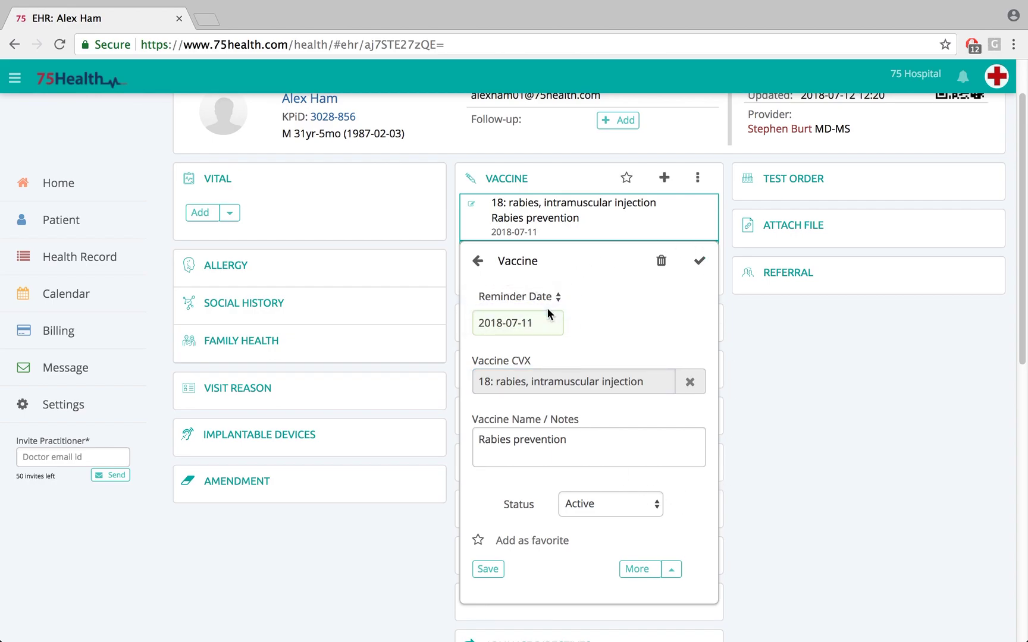
{"action": "left_click", "coordinate": [540, 324]}
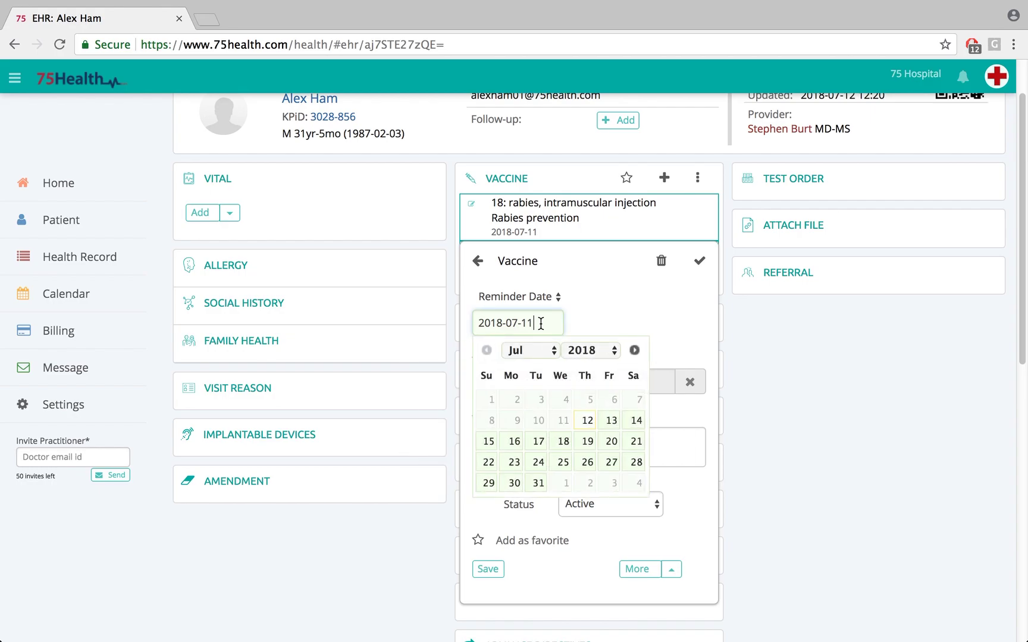
{"action": "left_click", "coordinate": [590, 464]}
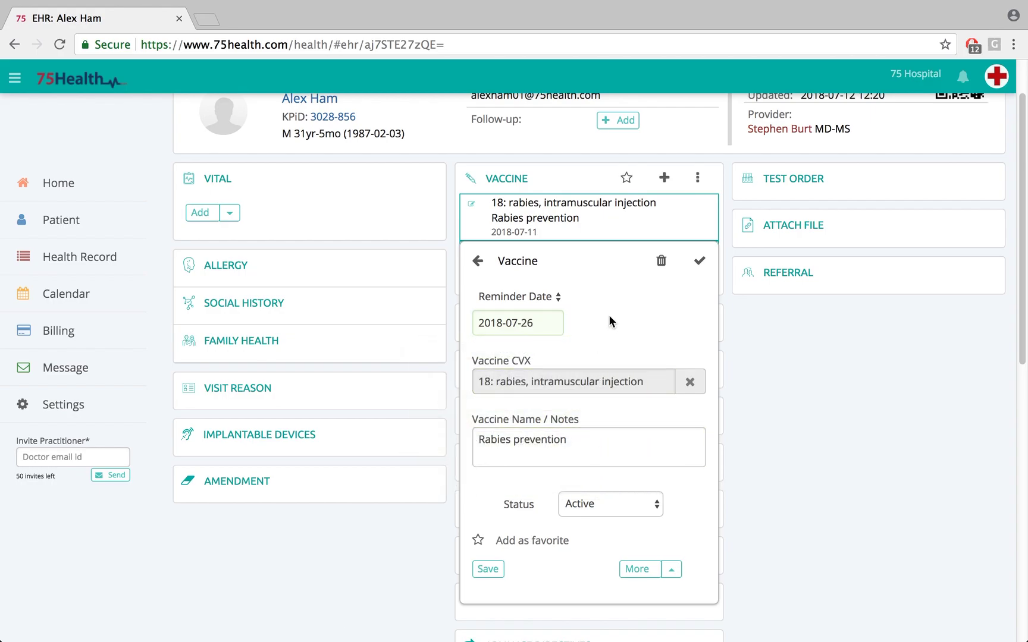
{"action": "left_click", "coordinate": [495, 568]}
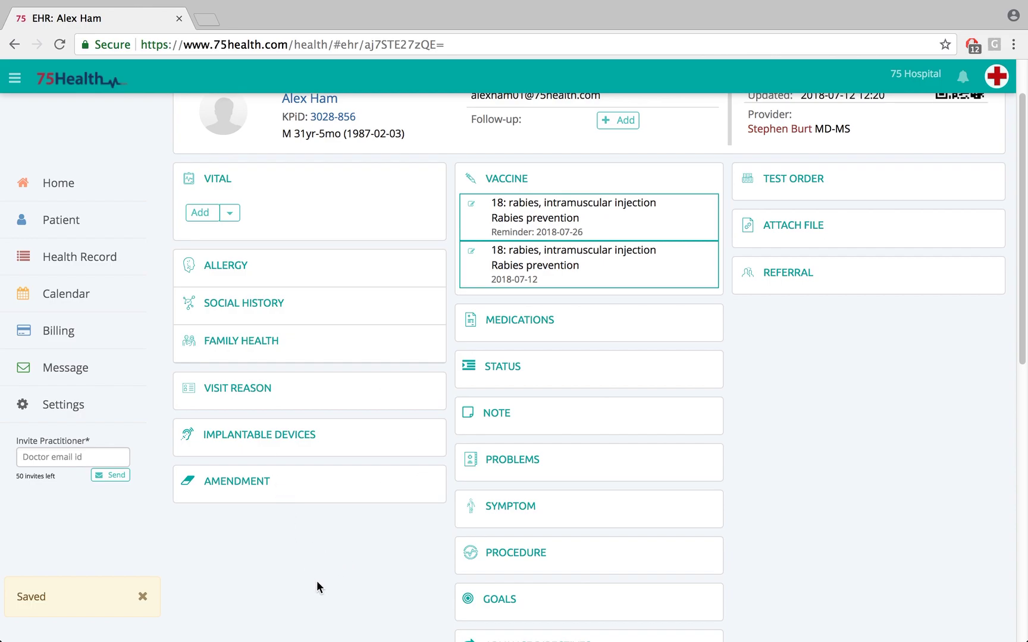
- From the Health Record page, create a new health record for the patient
{"action": "left_click", "coordinate": [85, 265]}
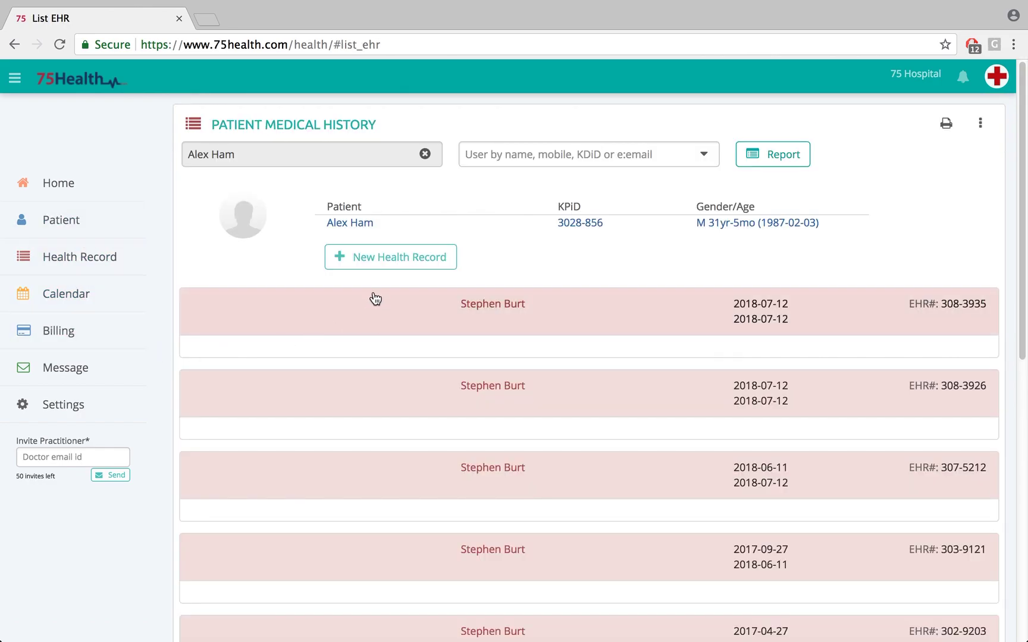
{"action": "left_click", "coordinate": [385, 264]}
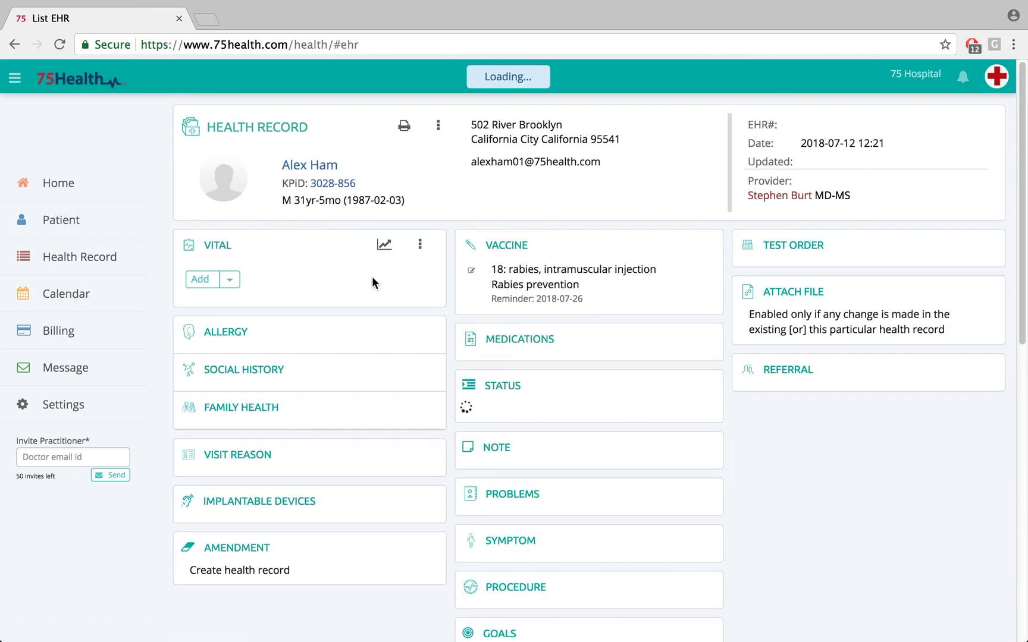
{"action": "mouse_move", "coordinate": [587, 281]}
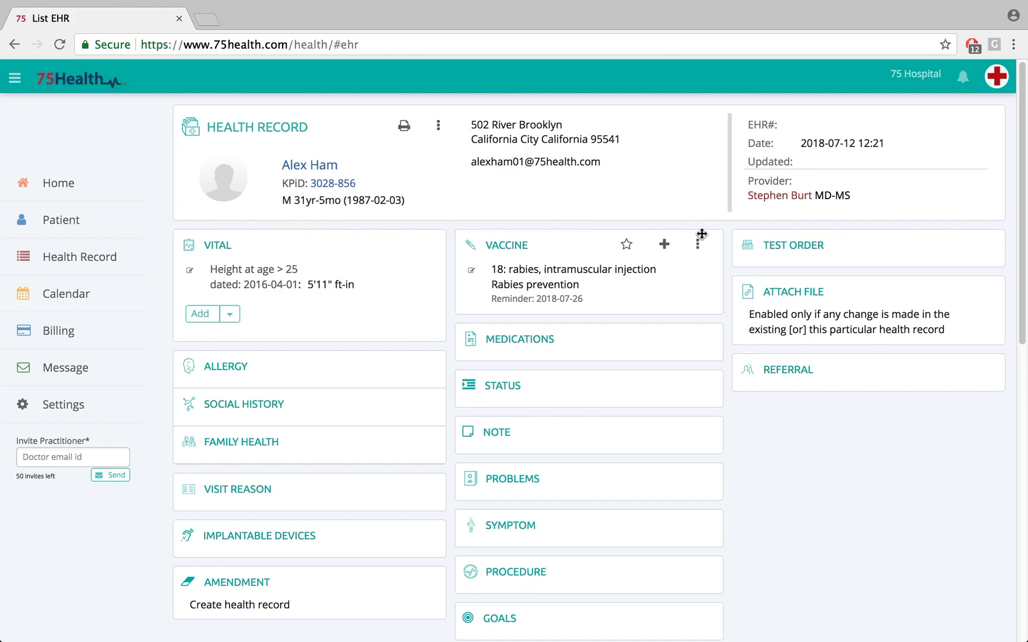
- Add the 2018-07-12 rabies vaccine to the new record from Past Taken Vaccine
{"action": "left_click", "coordinate": [697, 244]}
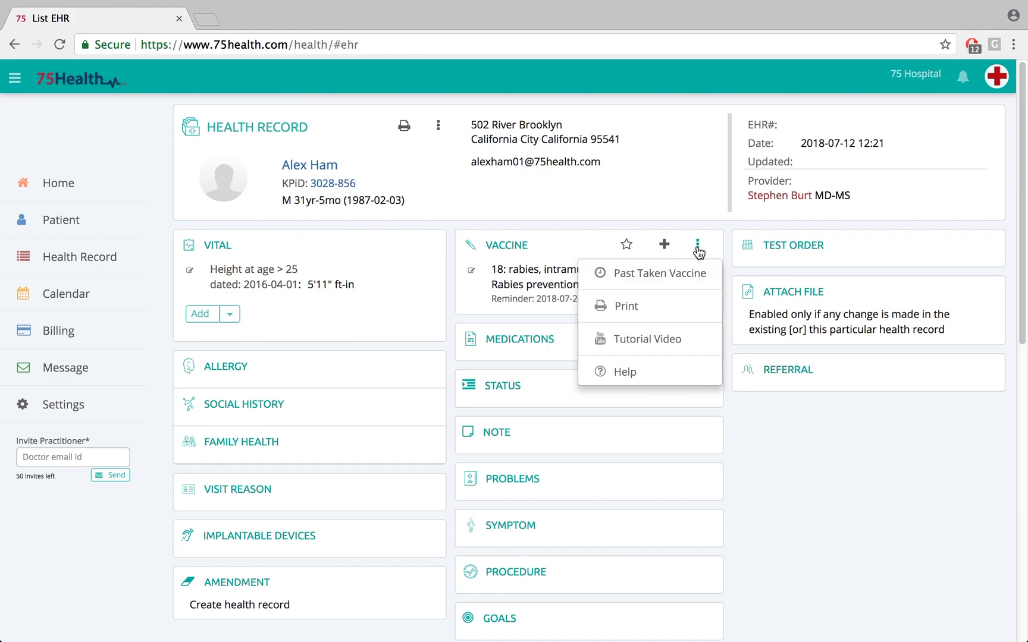
{"action": "left_click", "coordinate": [663, 273]}
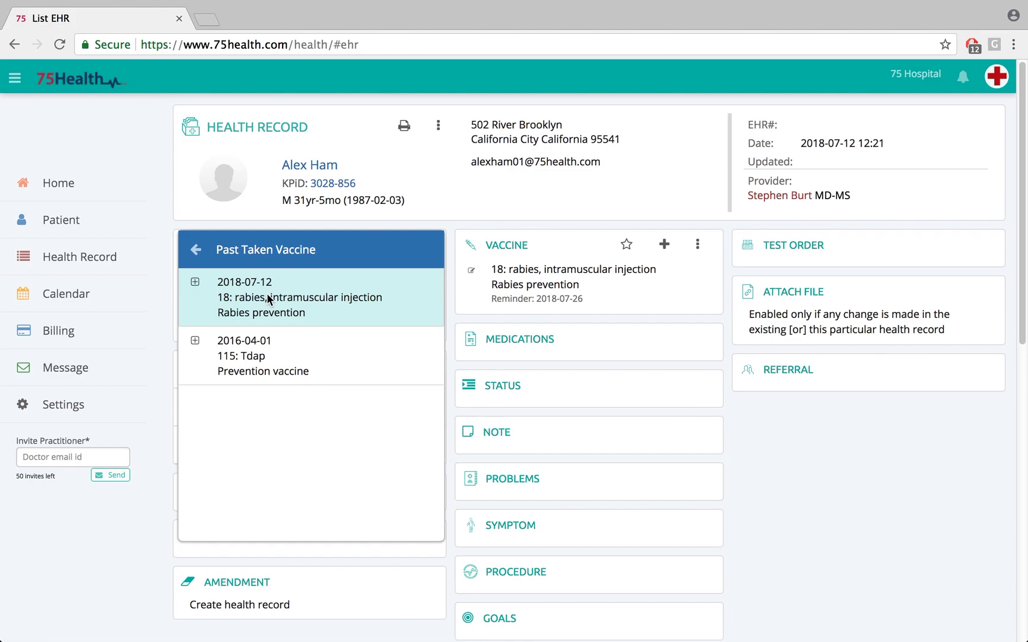
{"action": "left_click", "coordinate": [197, 284]}
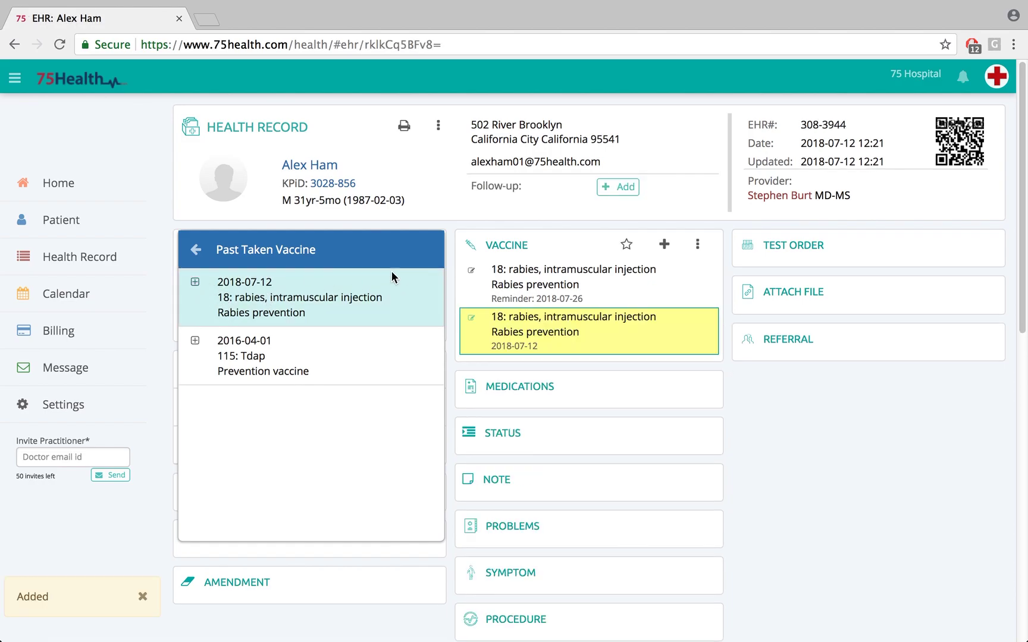